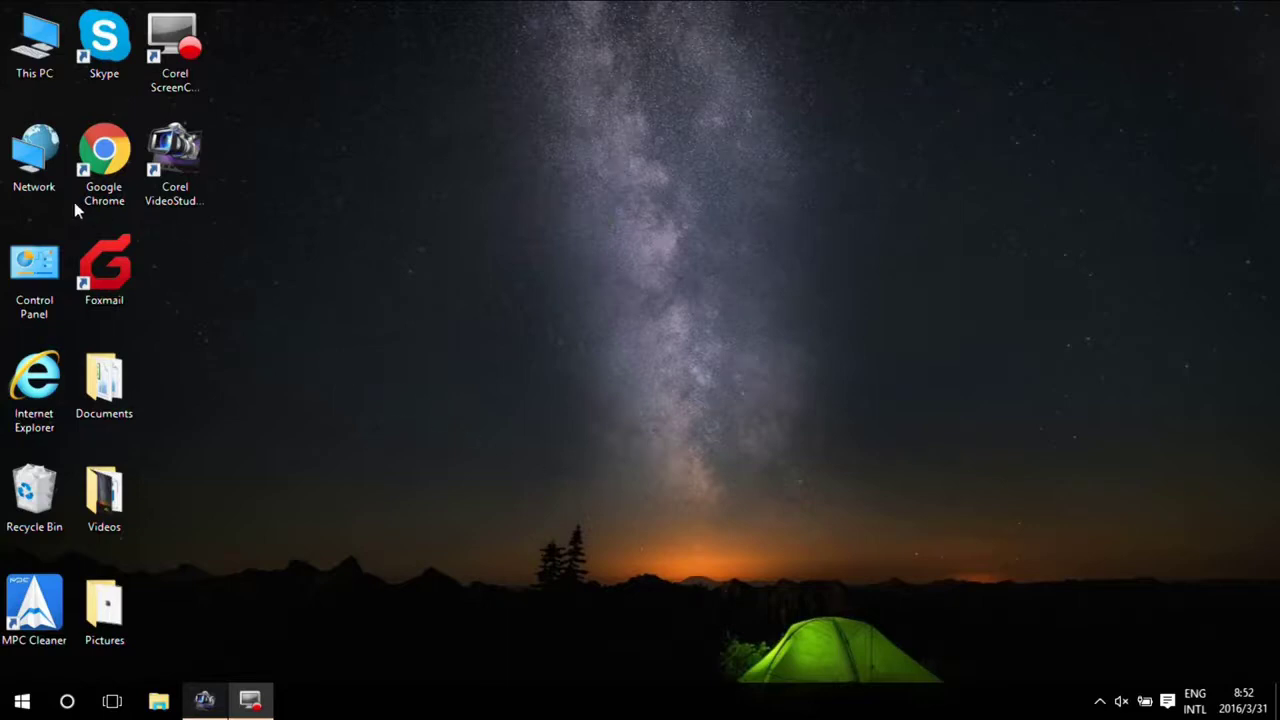
- Change the Wi-Fi adapter's TCP/IPv4 from fixed 192.168.123.112 to obtaining an IP address automatically
{"action": "right_click", "coordinate": [42, 174]}
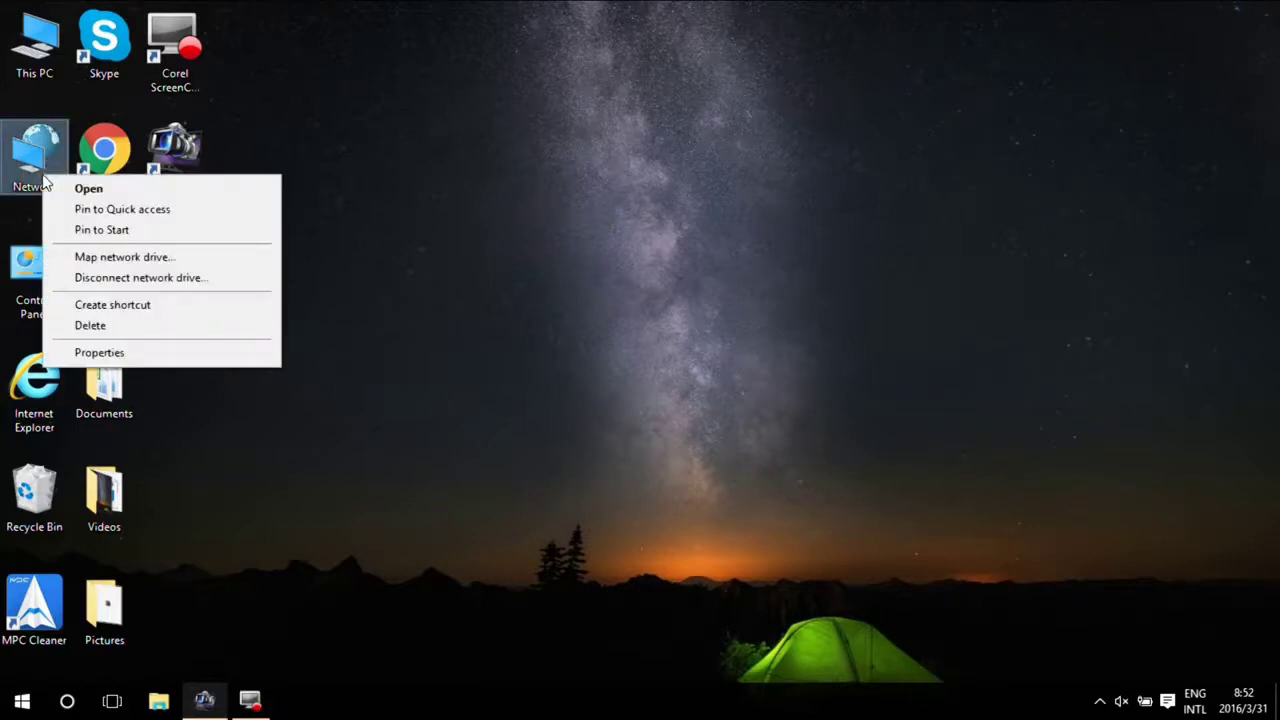
{"action": "left_click", "coordinate": [129, 353]}
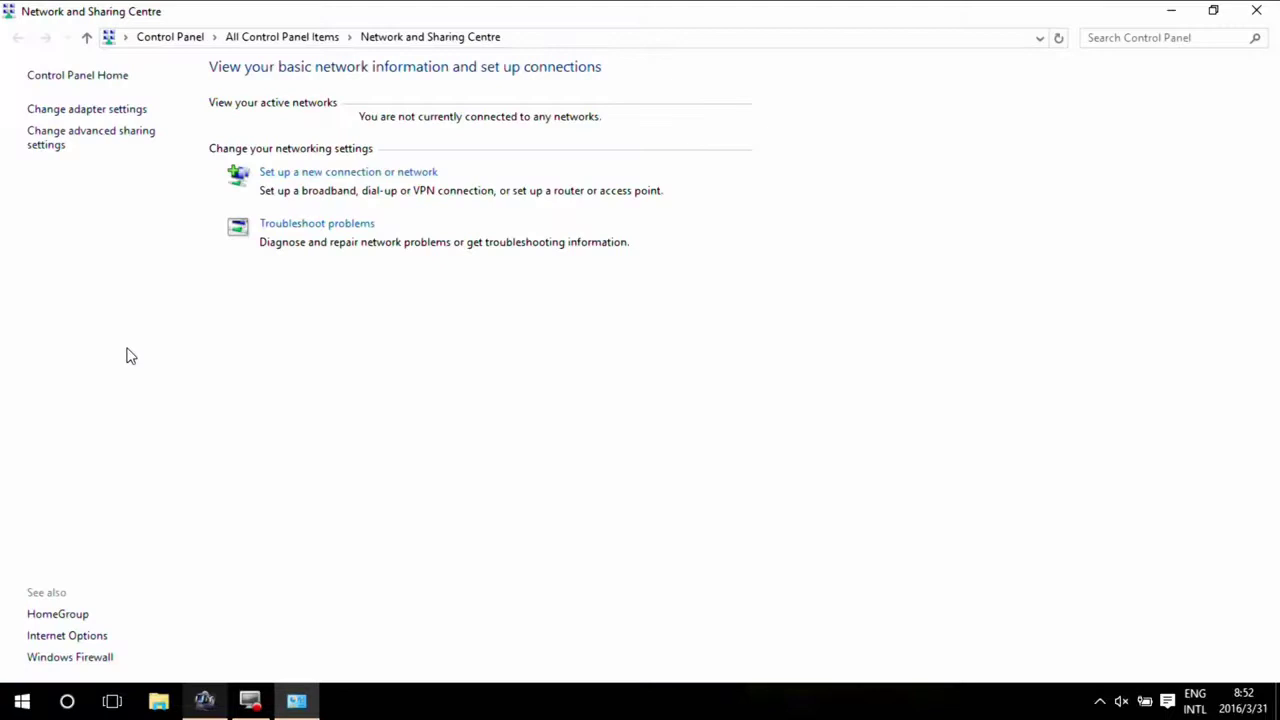
{"action": "left_click", "coordinate": [95, 112]}
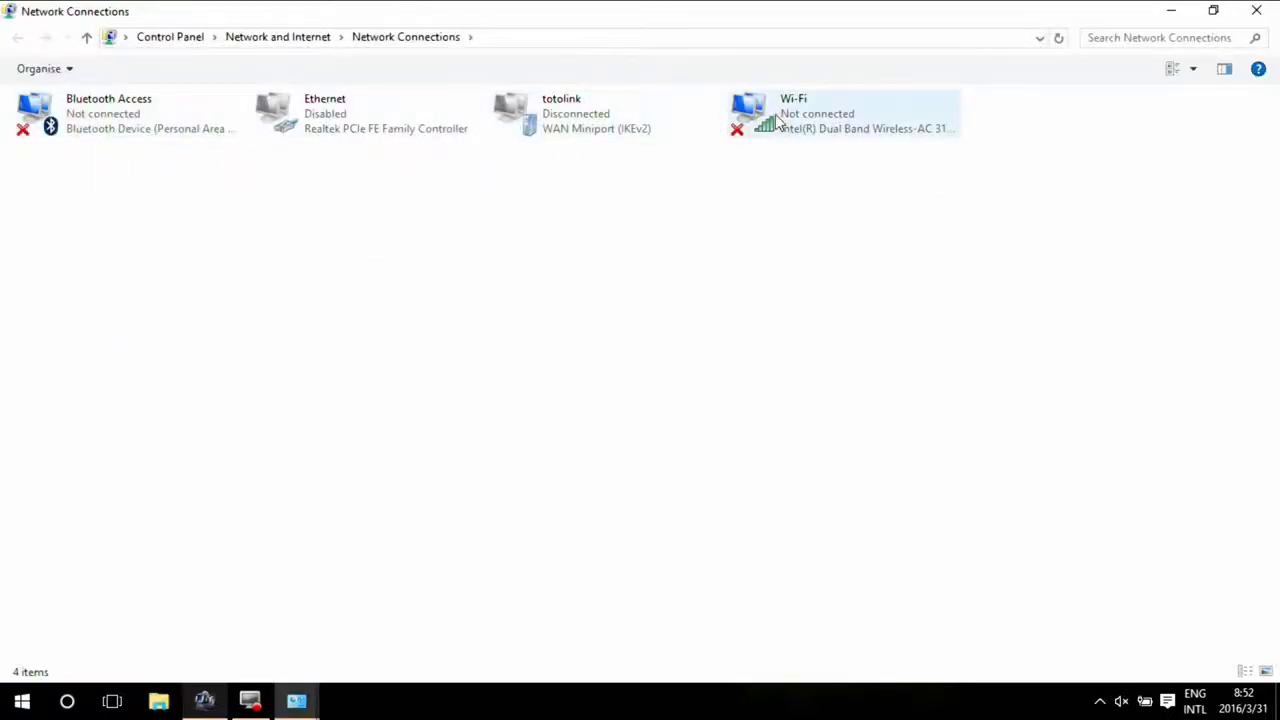
{"action": "right_click", "coordinate": [782, 119]}
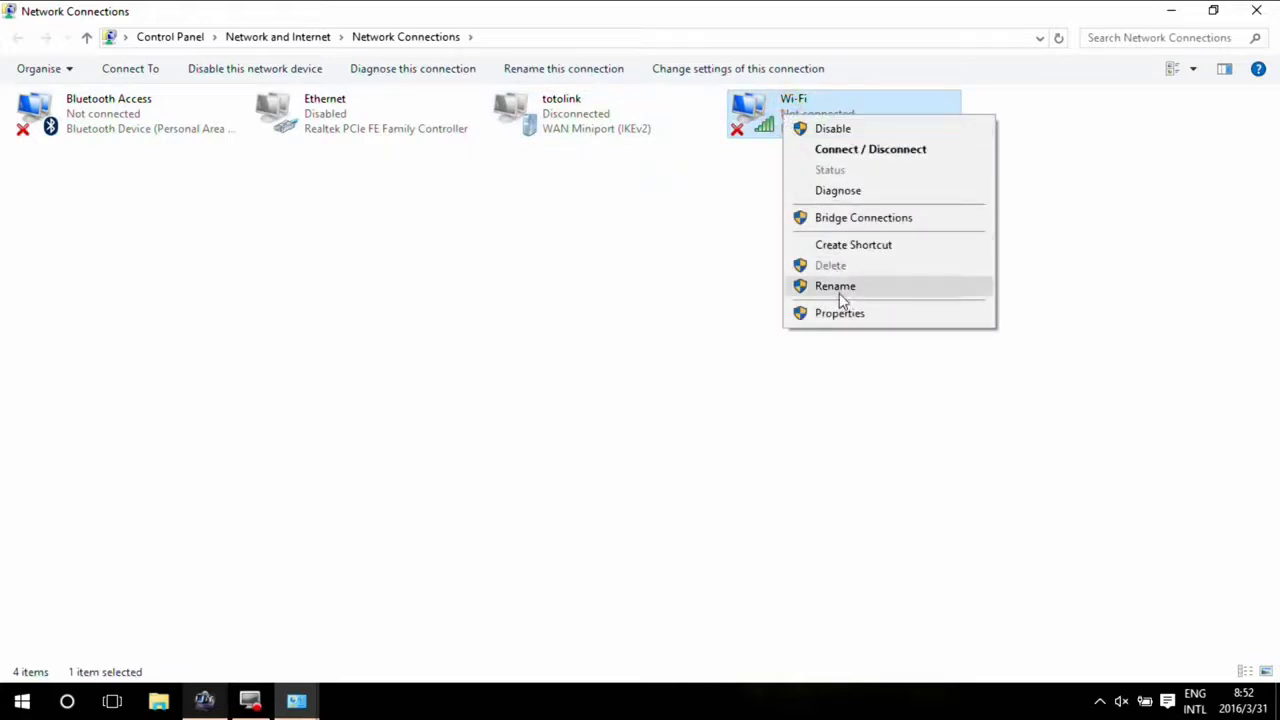
{"action": "left_click", "coordinate": [836, 314]}
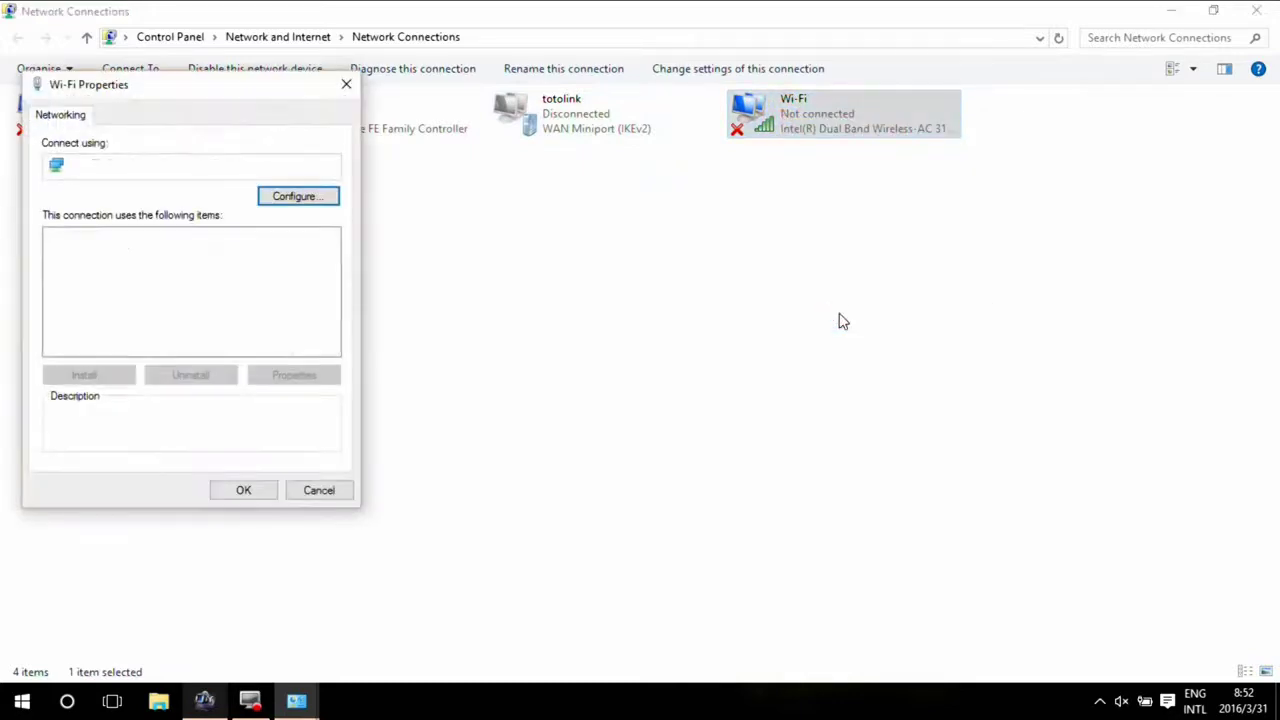
{"action": "left_click", "coordinate": [166, 302]}
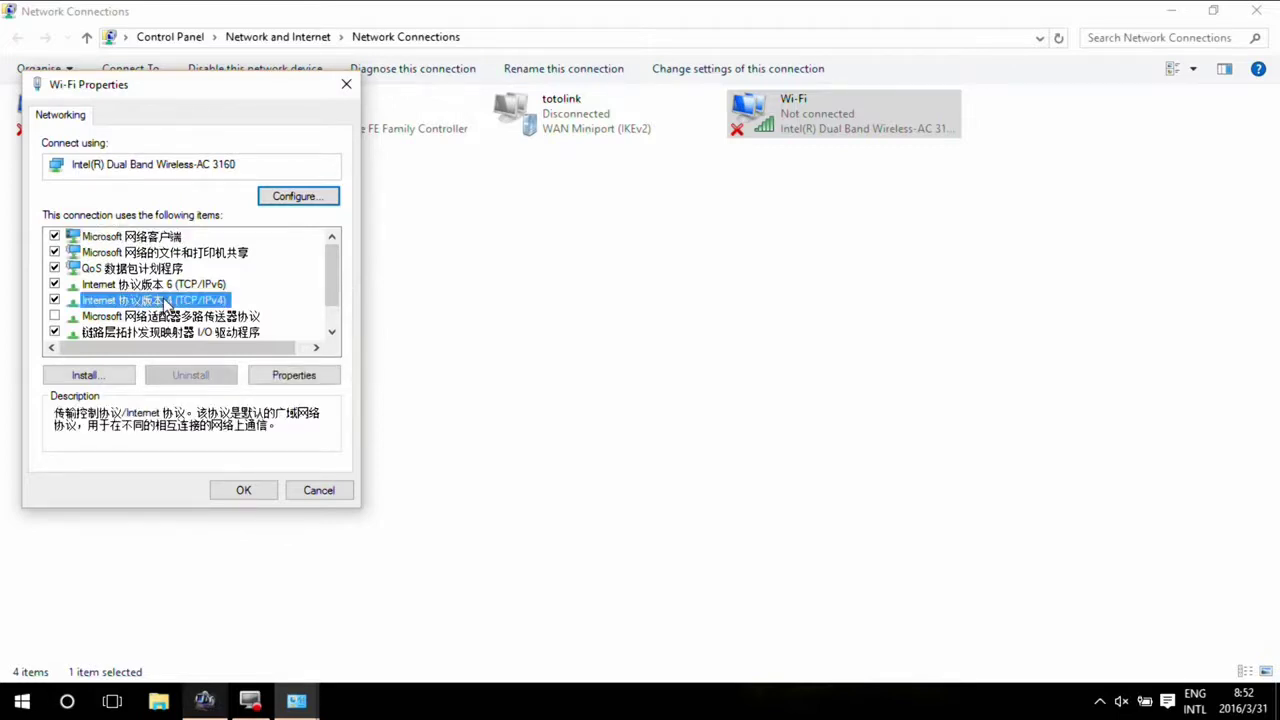
{"action": "double_click", "coordinate": [166, 302]}
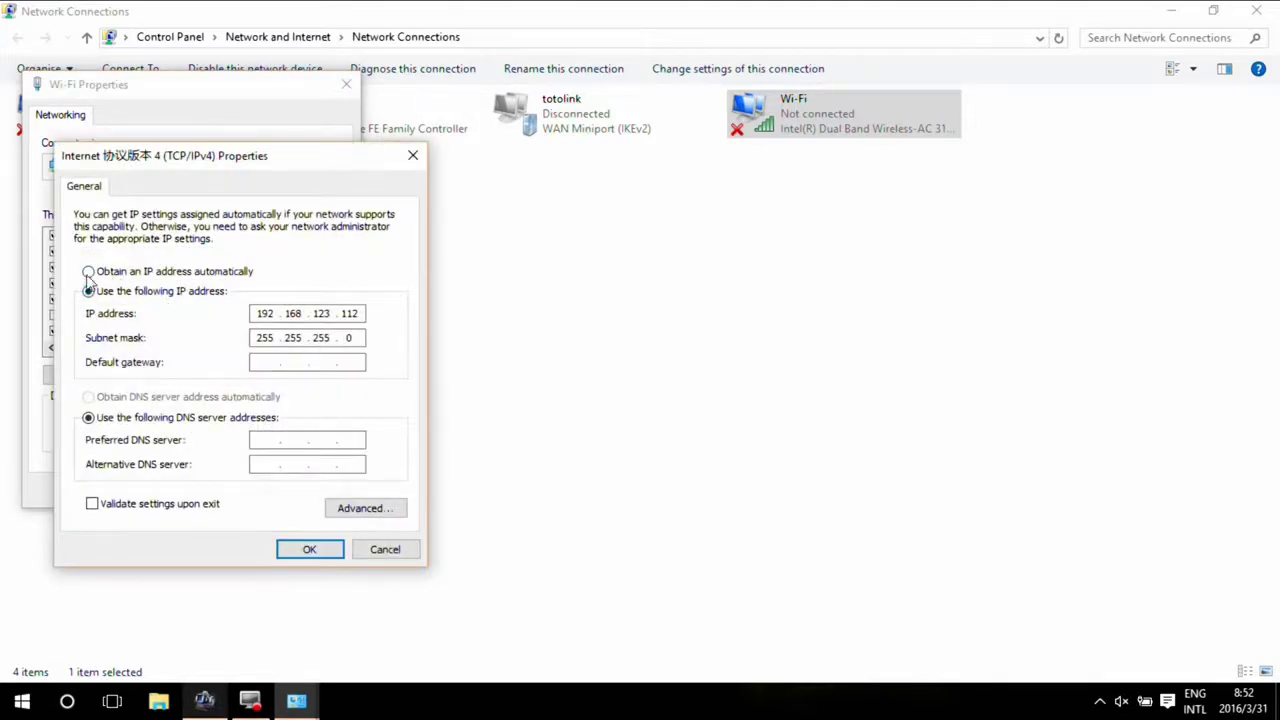
{"action": "left_click", "coordinate": [89, 273]}
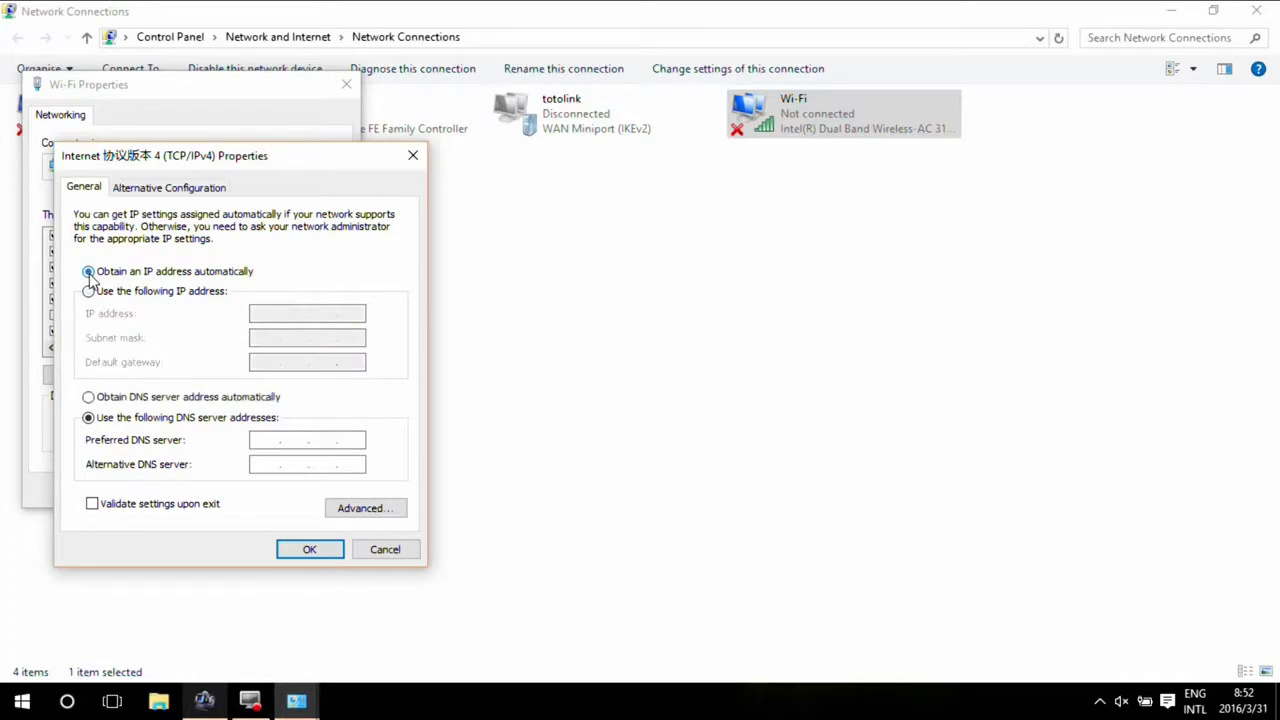
{"action": "left_click", "coordinate": [295, 548]}
{"action": "left_click", "coordinate": [240, 491]}
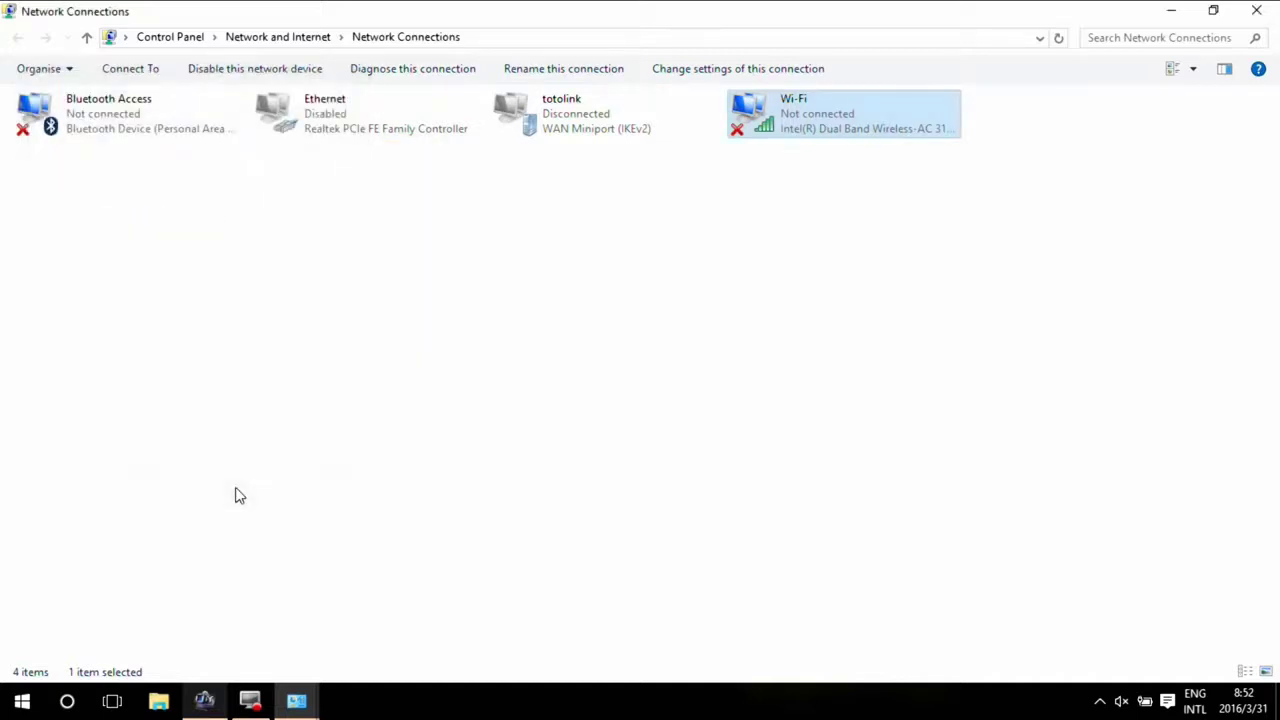
- Close Network Connections and connect to the open TOTOLINK_N300RT Wi-Fi network from the system tray
{"action": "left_click", "coordinate": [1256, 10]}
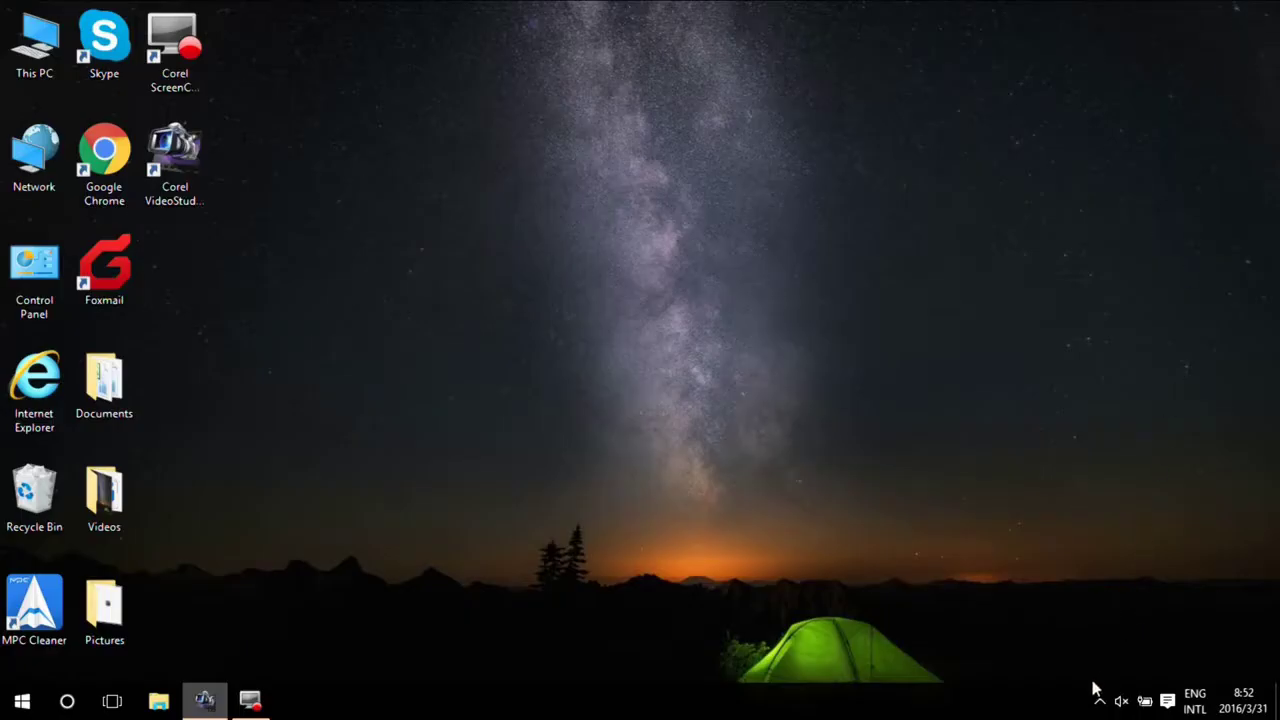
{"action": "left_click", "coordinate": [1099, 699]}
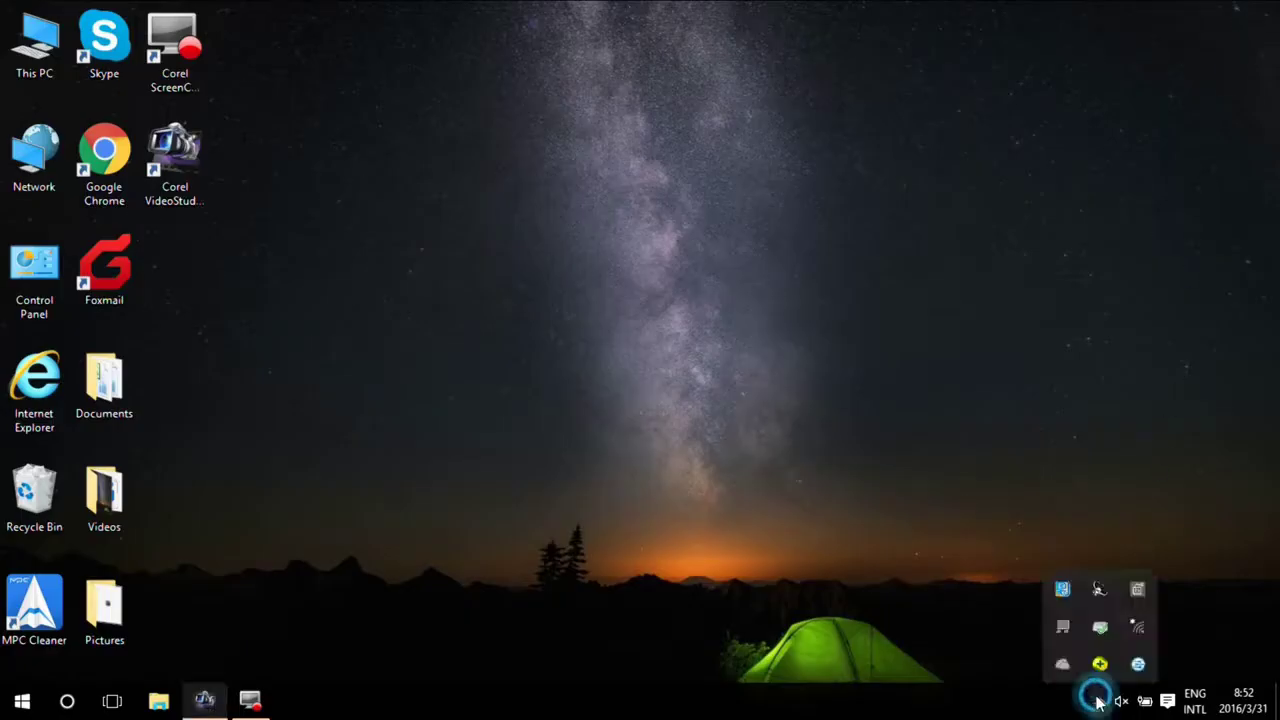
{"action": "left_click", "coordinate": [1138, 627]}
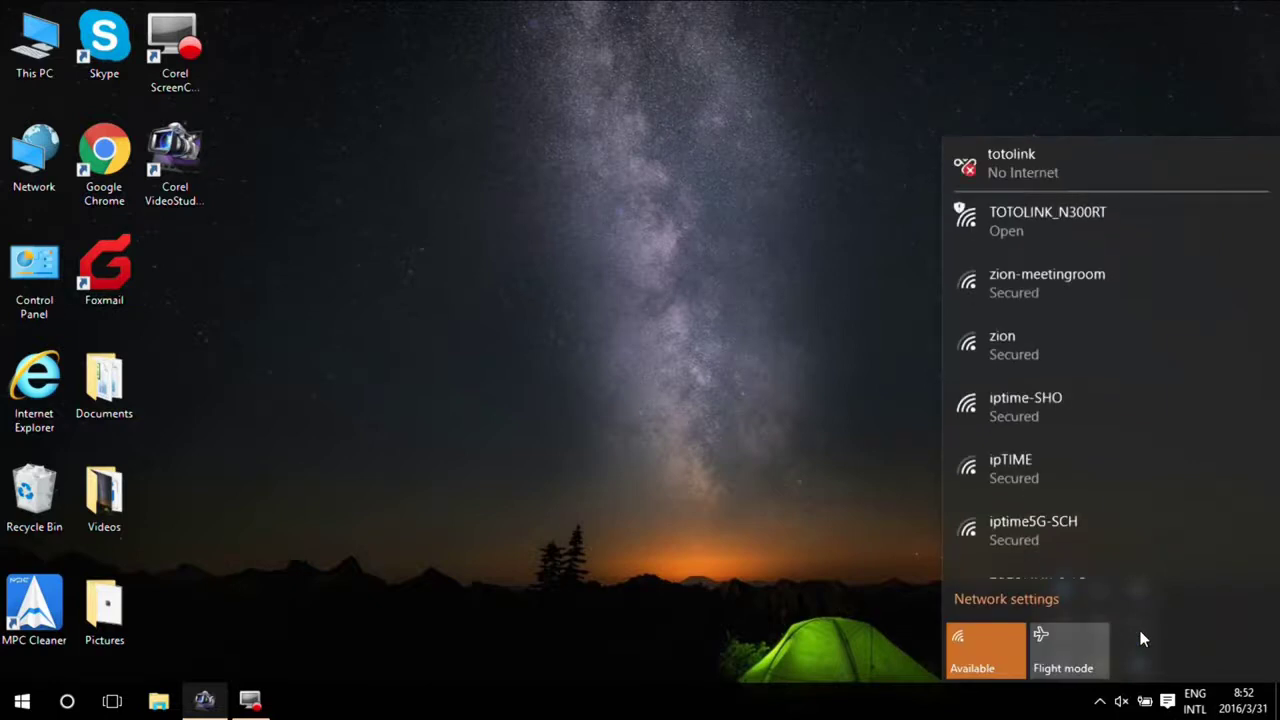
{"action": "left_click", "coordinate": [1057, 230]}
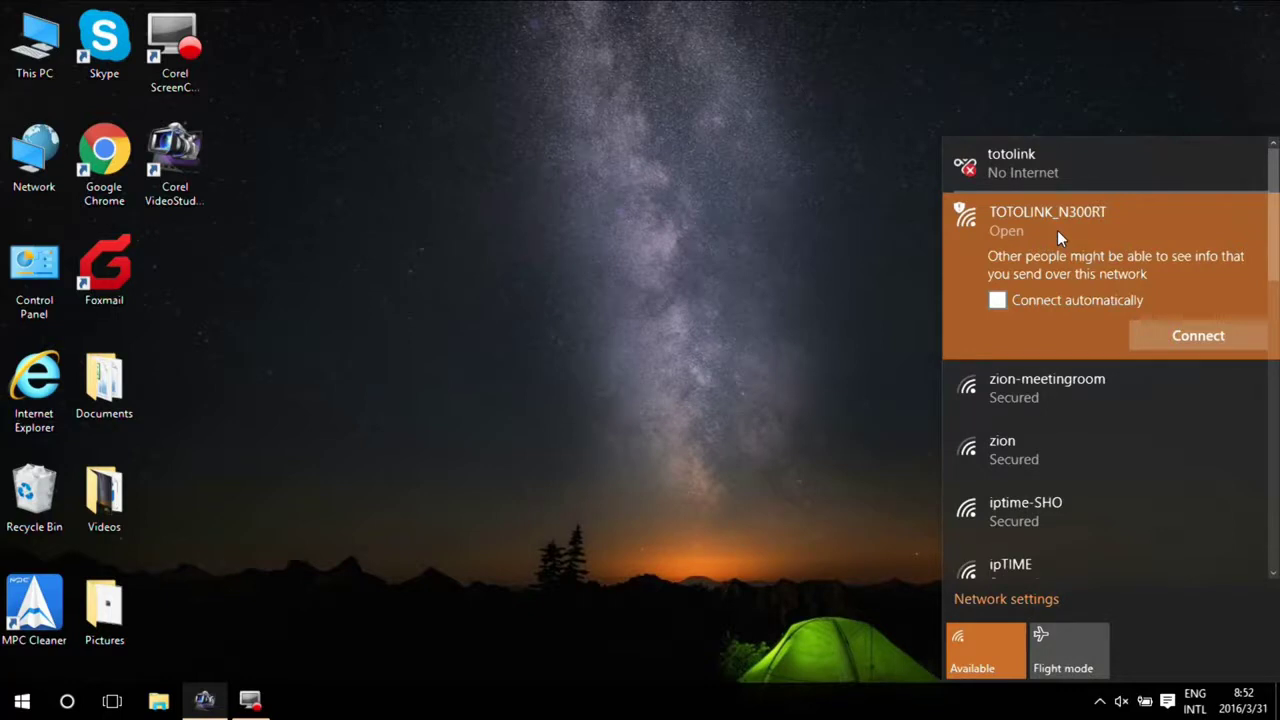
{"action": "left_click", "coordinate": [1162, 335]}
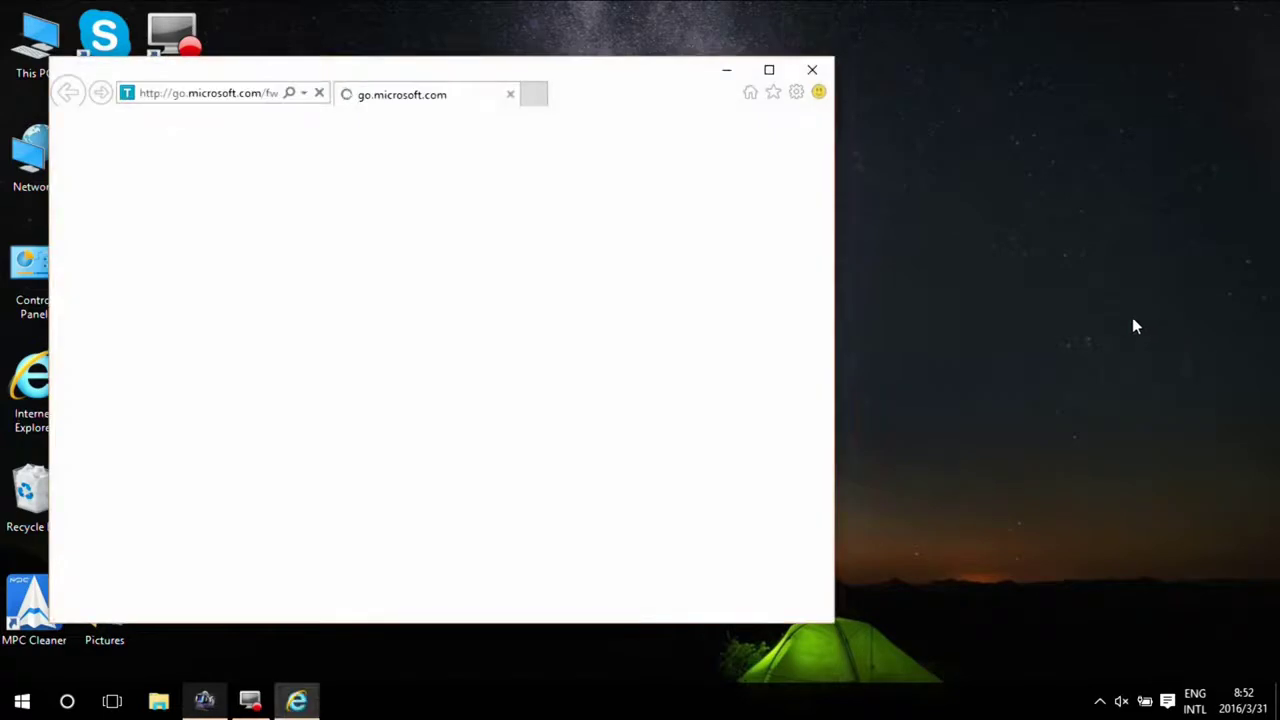
- Maximize Internet Explorer and browse to the router address 192.168.1.1
{"action": "left_click", "coordinate": [768, 70]}
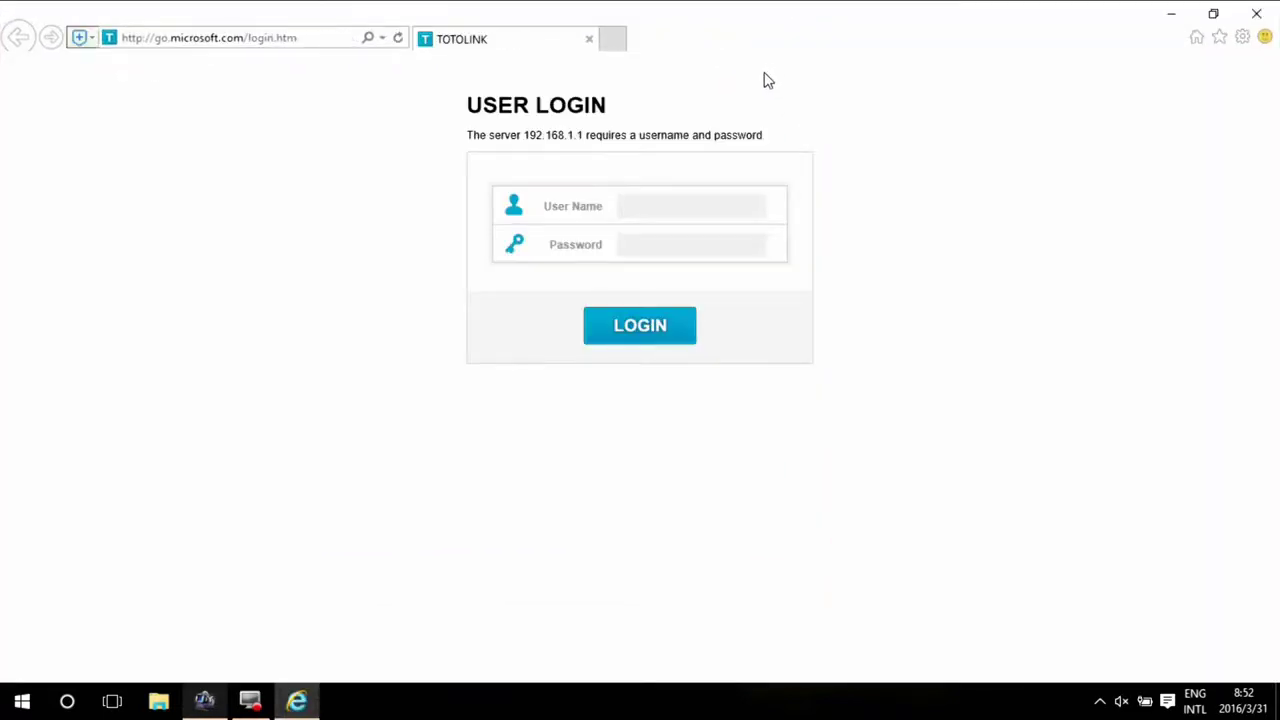
{"action": "left_click", "coordinate": [258, 37]}
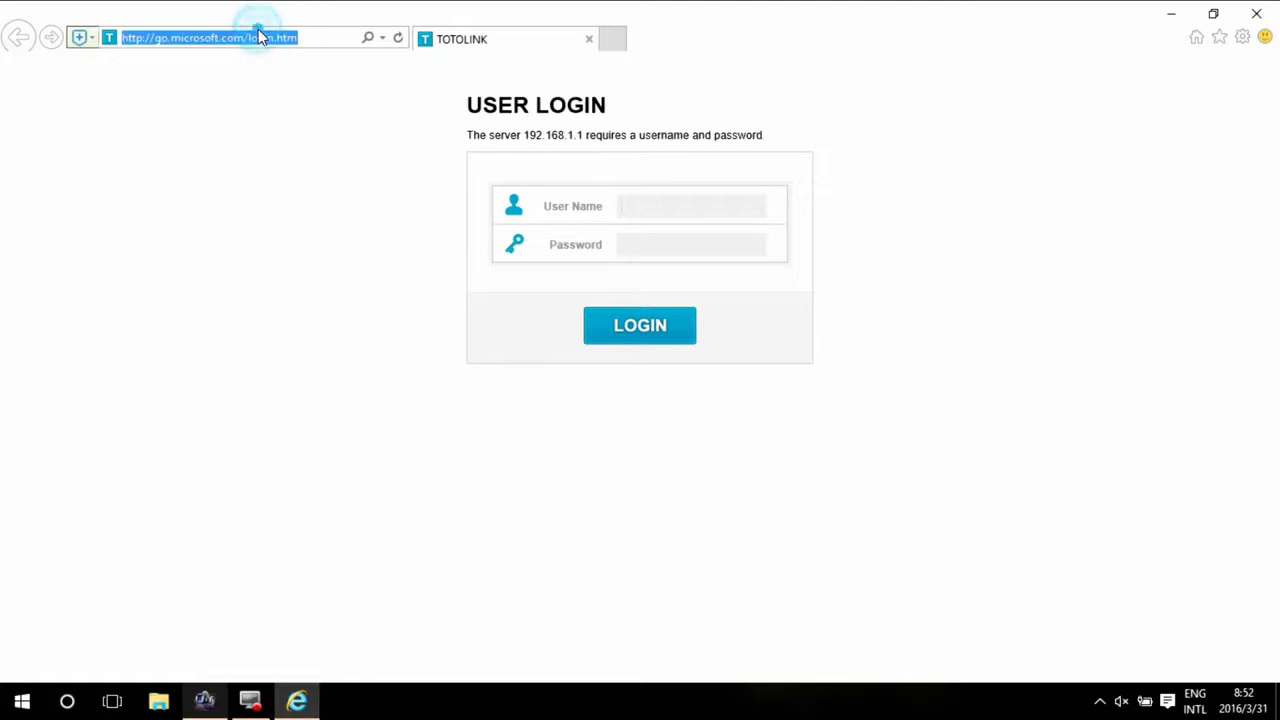
{"action": "type", "text": "192"}
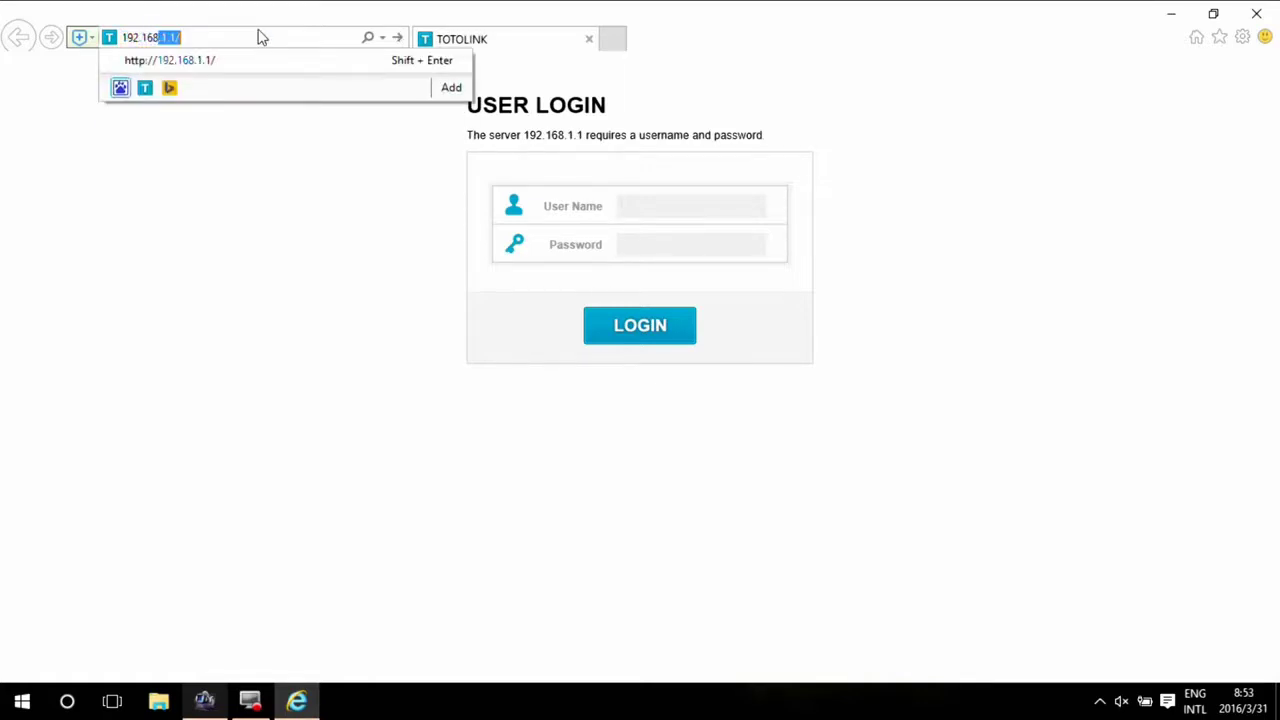
{"action": "type", "text": ".168.1"}
{"action": "key", "text": "Return"}
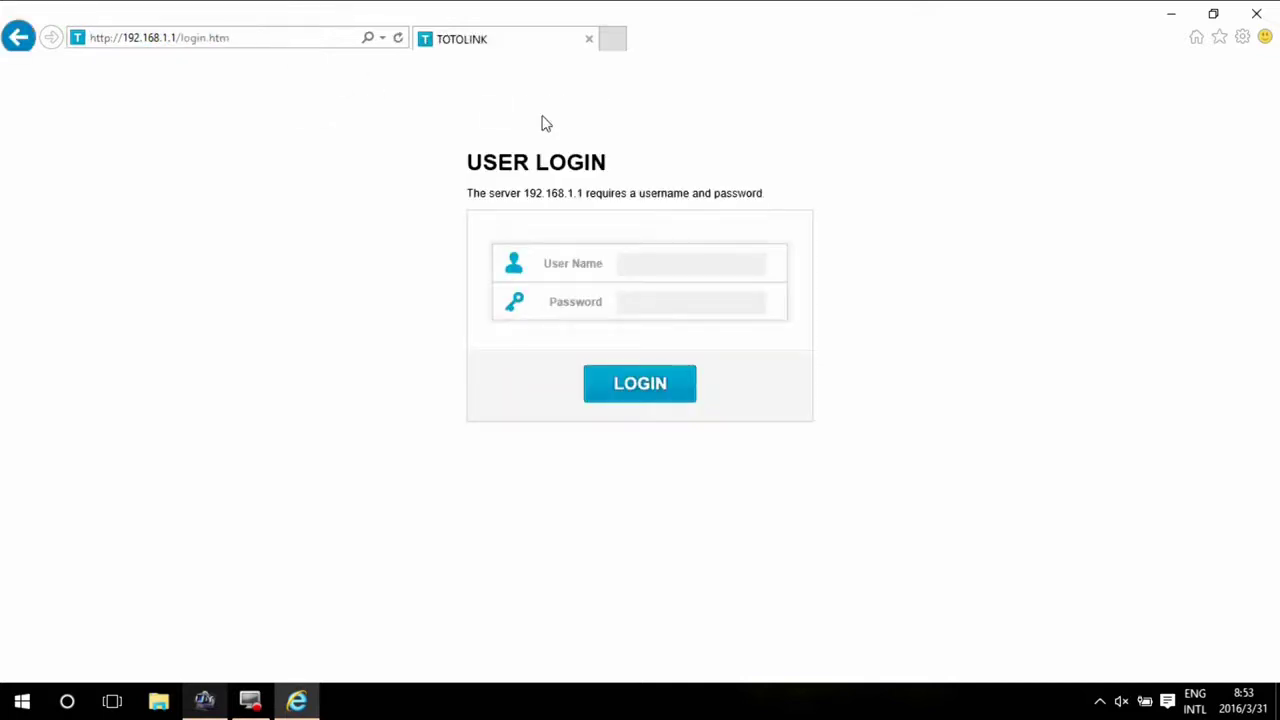
- Log in to the router with the administrator user name and password
{"action": "left_click", "coordinate": [646, 255]}
{"action": "type", "text": "admin"}
{"action": "key", "text": "Tab"}
{"action": "type", "text": "a"}
{"action": "left_click", "coordinate": [645, 383]}
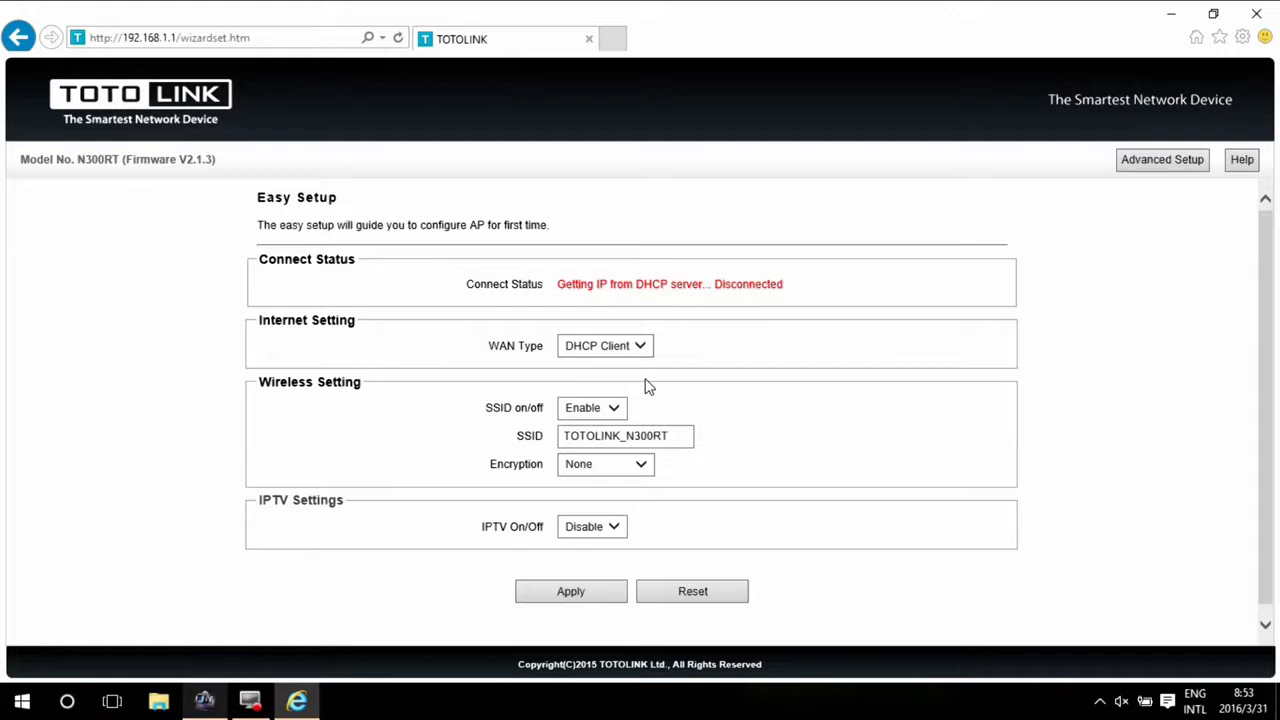
- Set WAN Type to PPPoE and enter the broadband account user name and password
{"action": "left_click", "coordinate": [641, 348]}
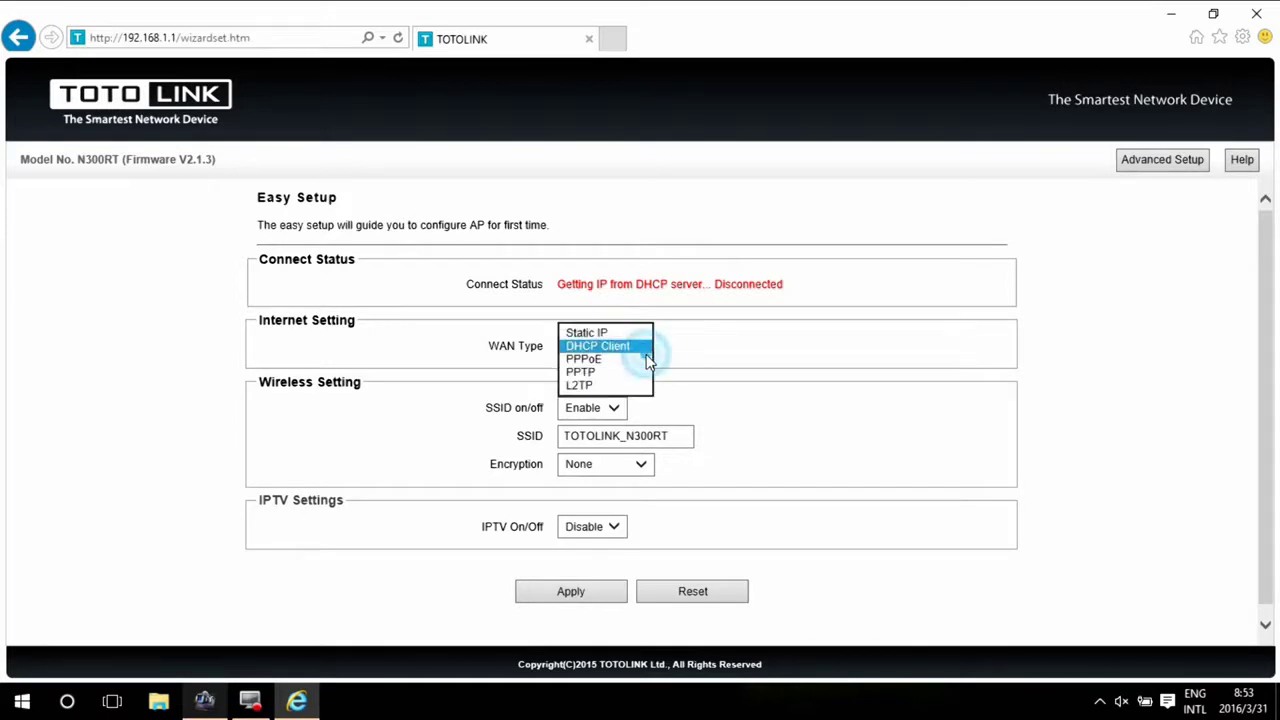
{"action": "left_click", "coordinate": [629, 362]}
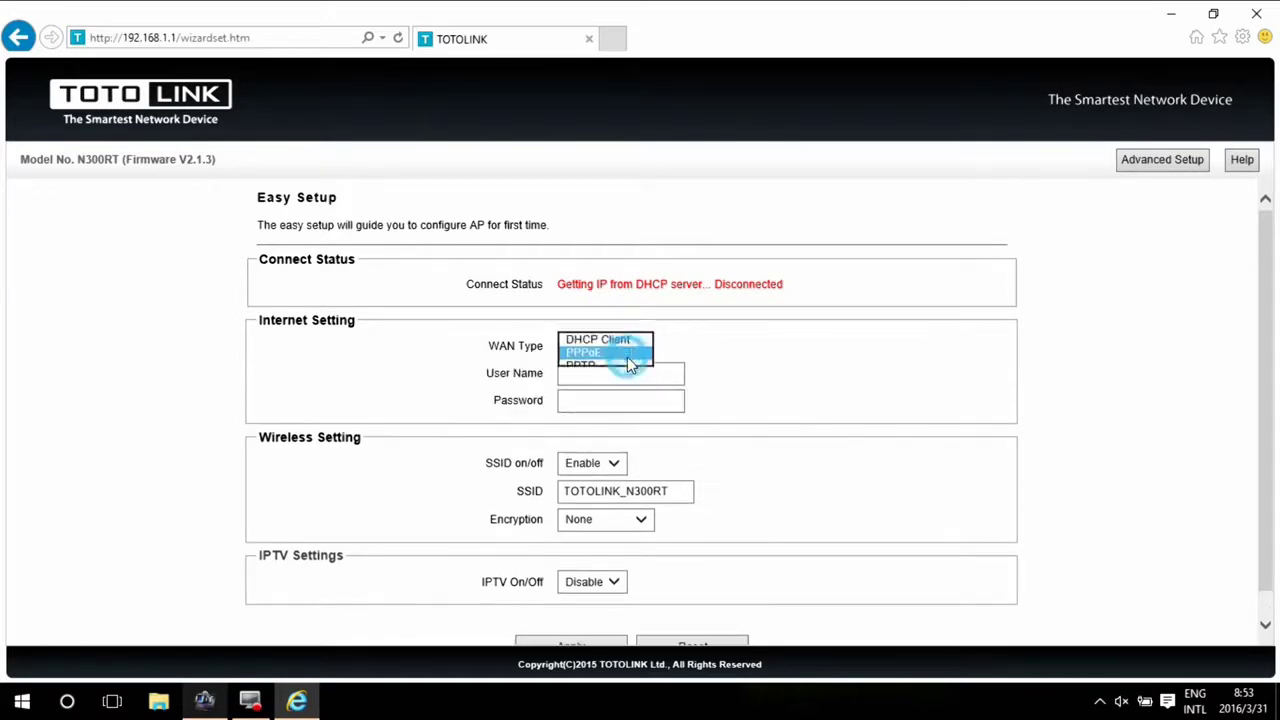
{"action": "left_click", "coordinate": [620, 374]}
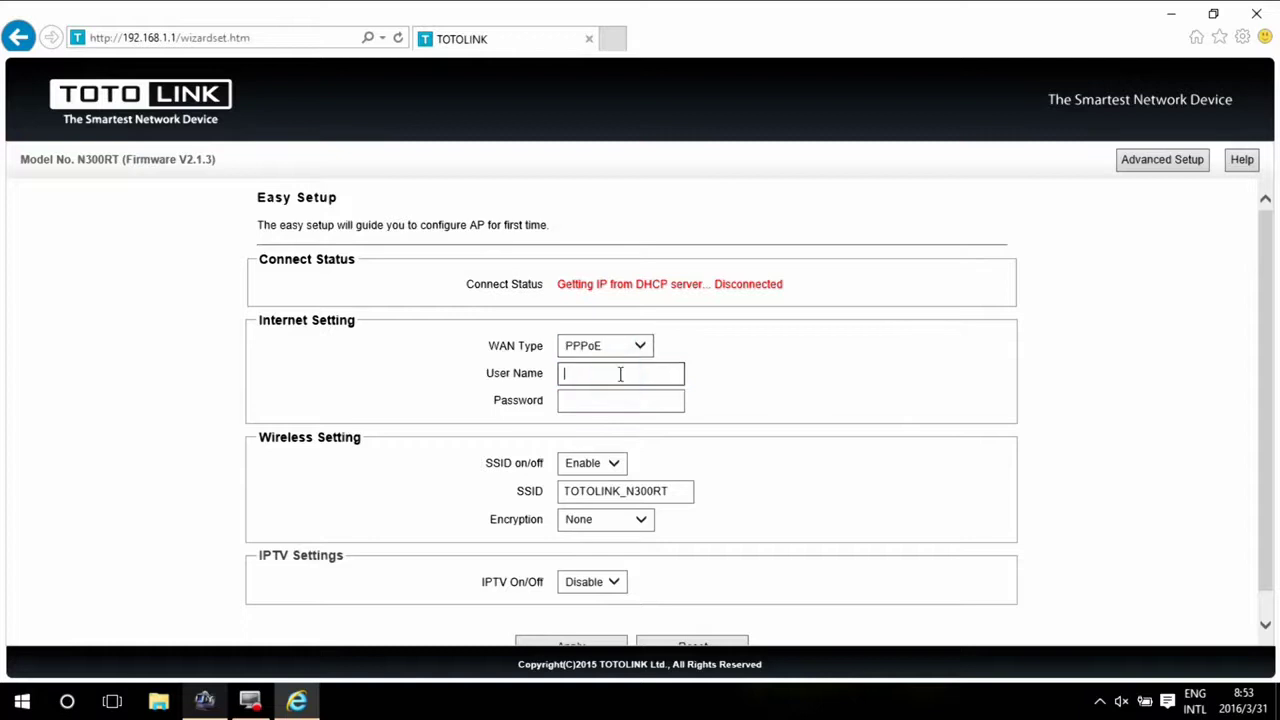
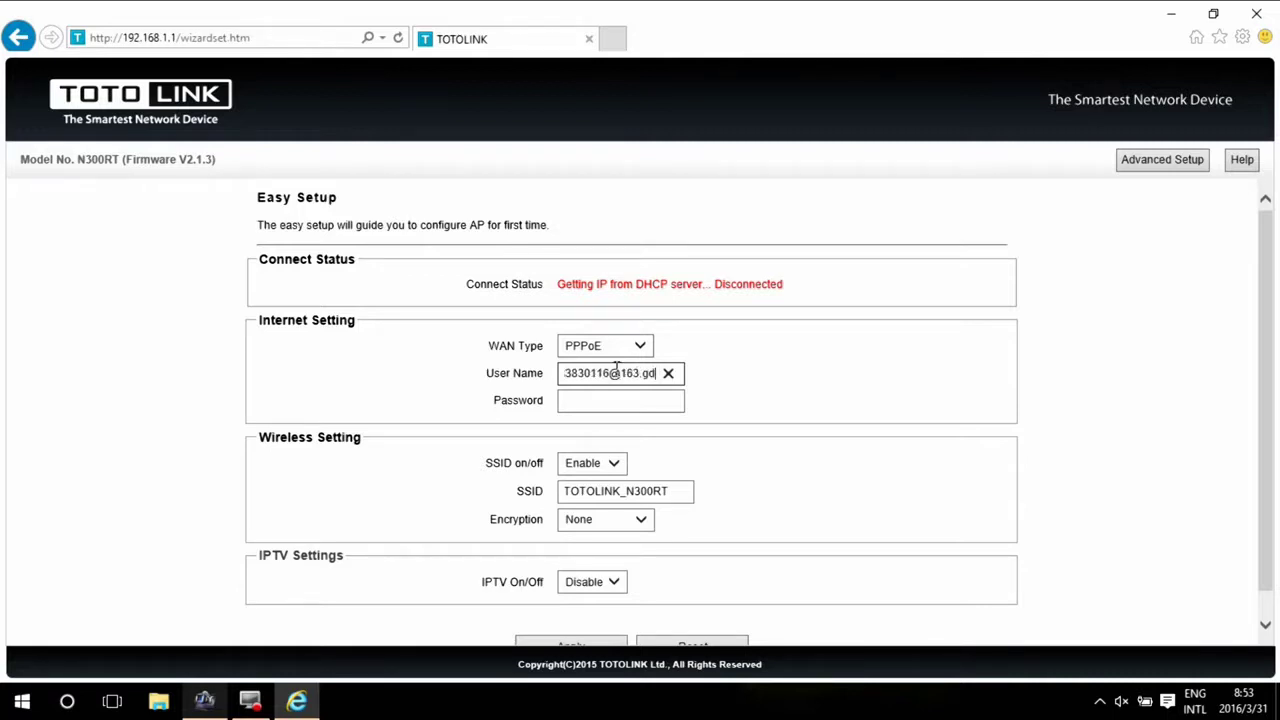
{"action": "key", "text": "Tab"}
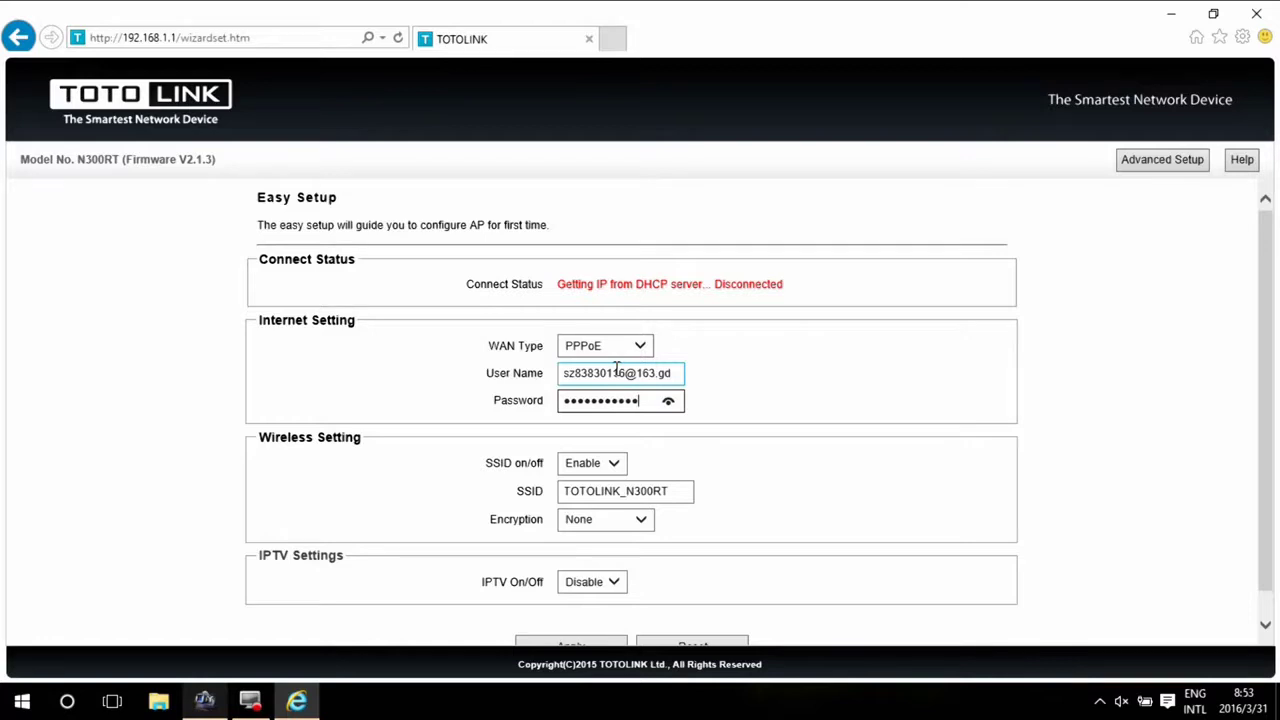
{"action": "type", "text": "***"}
- Keep the SSID enabled and rename it from TOTOLINK_N300RT to TOTOLINK01
{"action": "left_click", "coordinate": [614, 464]}
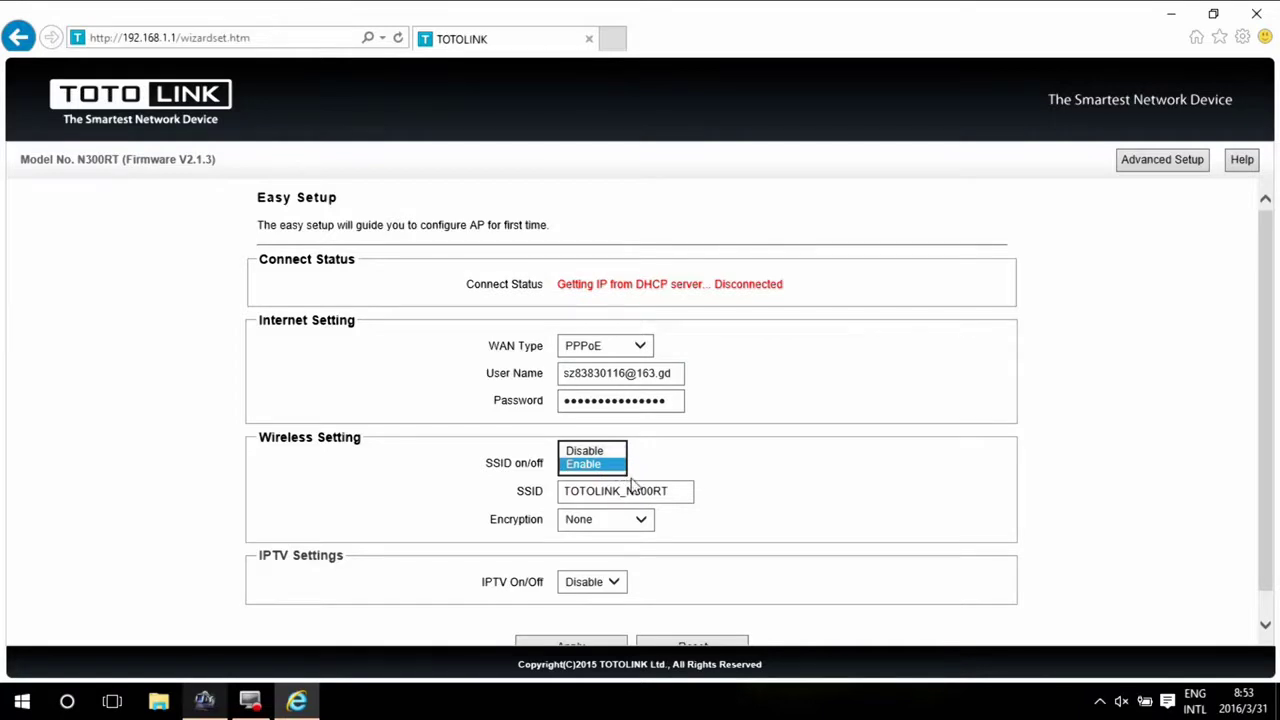
{"action": "left_click", "coordinate": [664, 490]}
{"action": "left_click", "coordinate": [664, 490]}
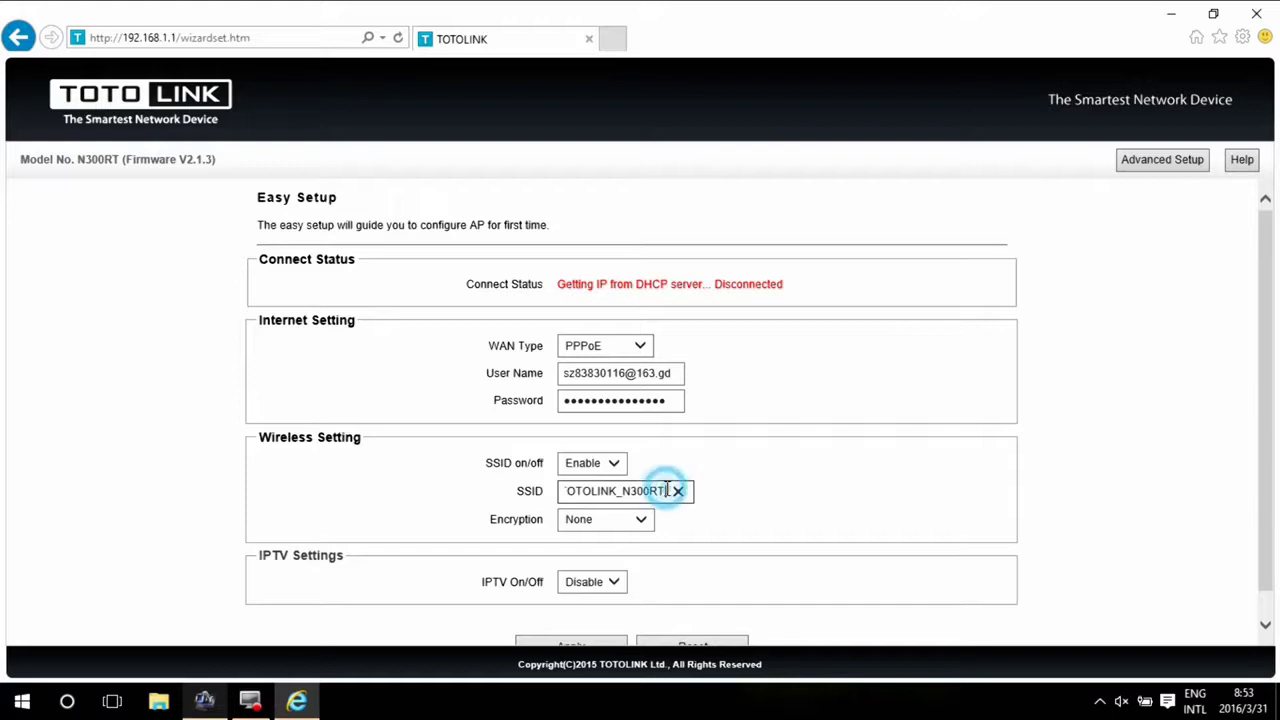
{"action": "left_click_drag", "start_coordinate": [667, 490], "coordinate": [621, 491]}
{"action": "key", "text": "BackSpace"}
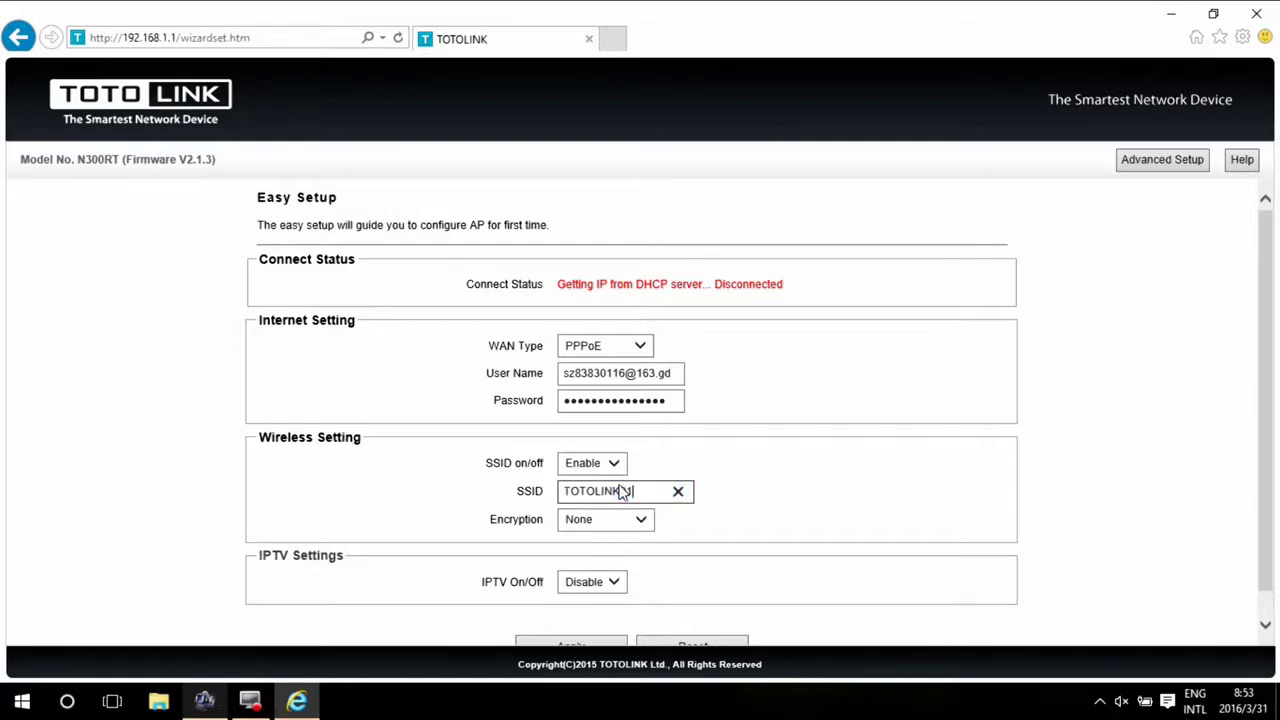
- Set wireless encryption to WPA2 Mixed and enter the pre-shared key
{"action": "left_click", "coordinate": [640, 520]}
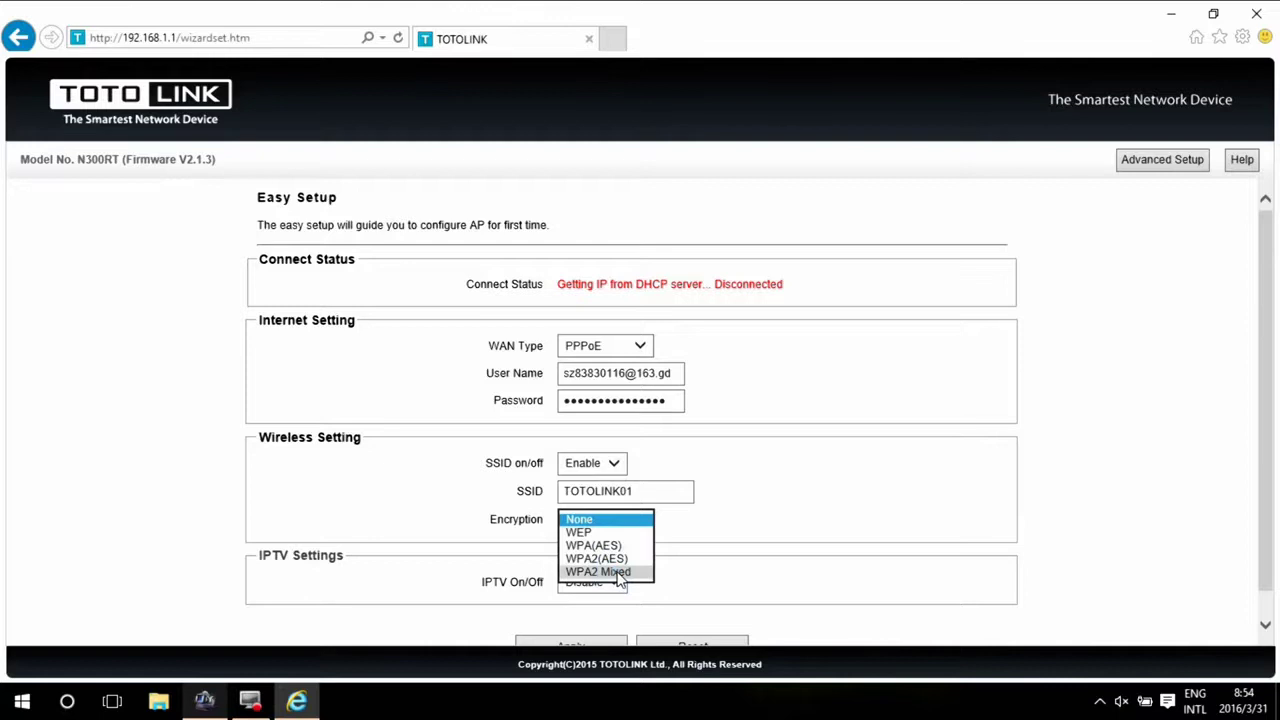
{"action": "left_click", "coordinate": [620, 572]}
{"action": "left_click", "coordinate": [620, 547]}
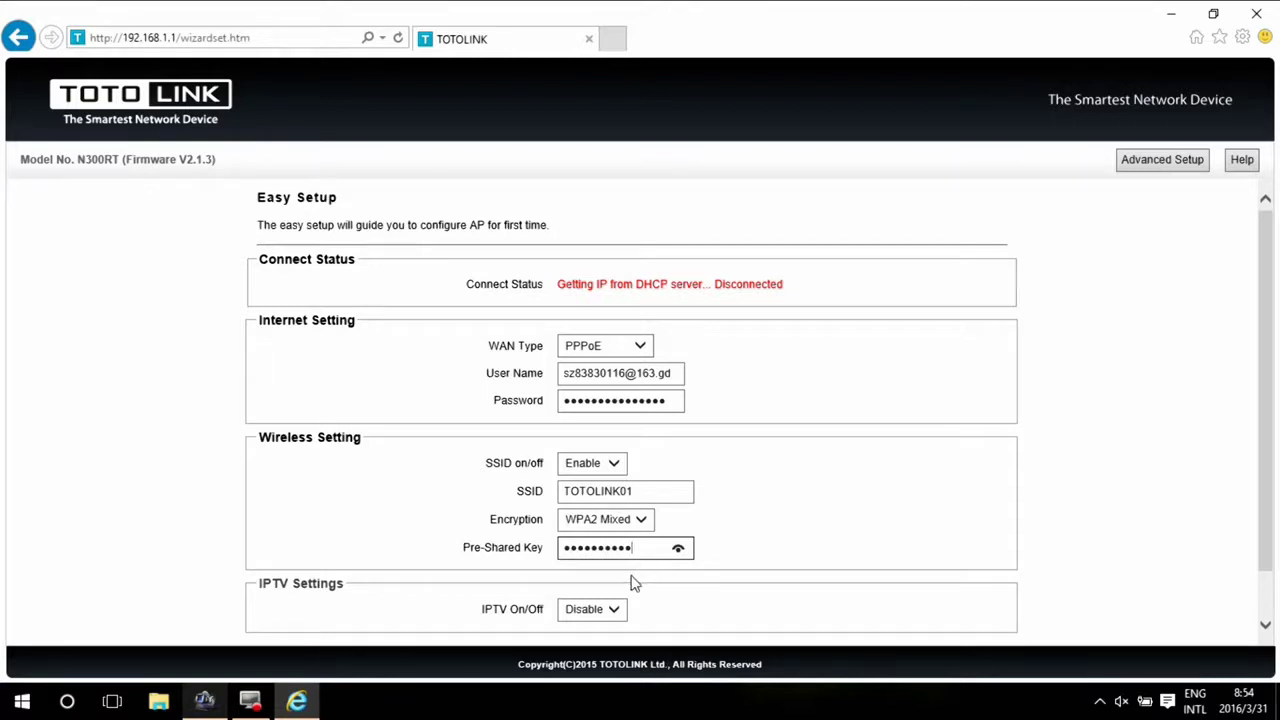
{"action": "scroll", "coordinate": [634, 586], "scroll_direction": "down", "scroll_amount": 1}
- Apply the Easy Setup settings and let the router reboot
{"action": "left_click", "coordinate": [606, 622]}
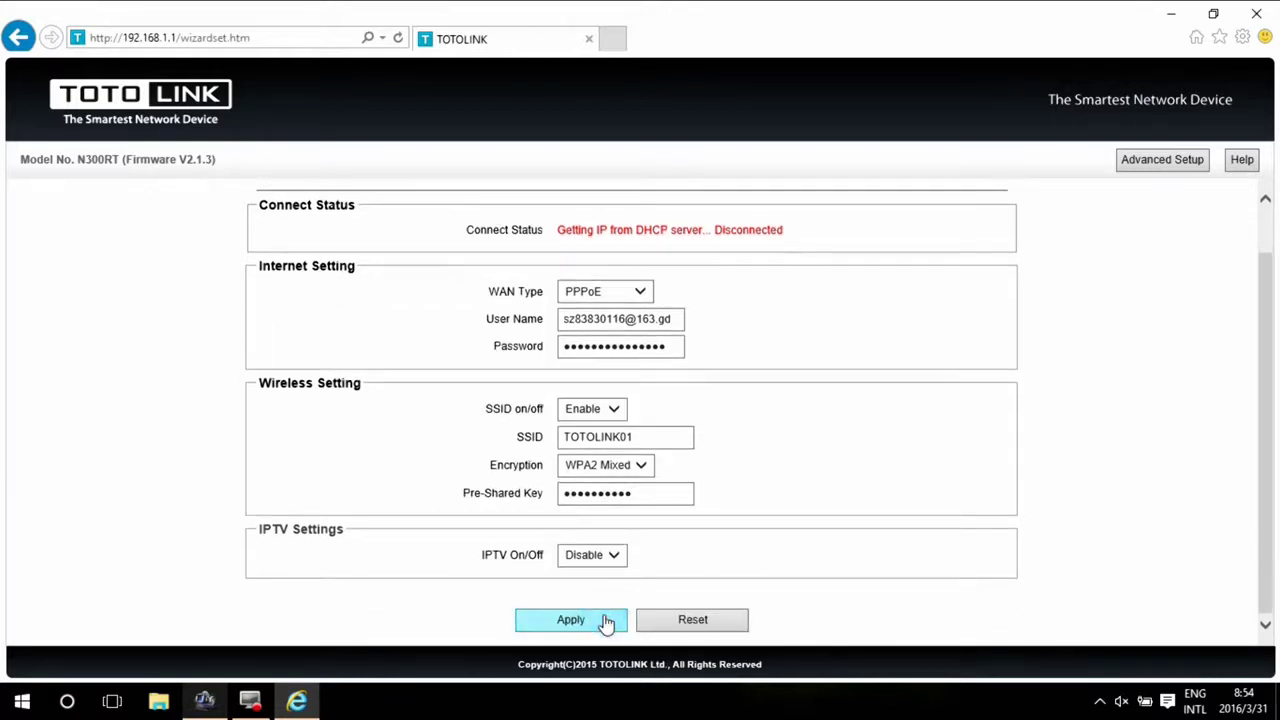